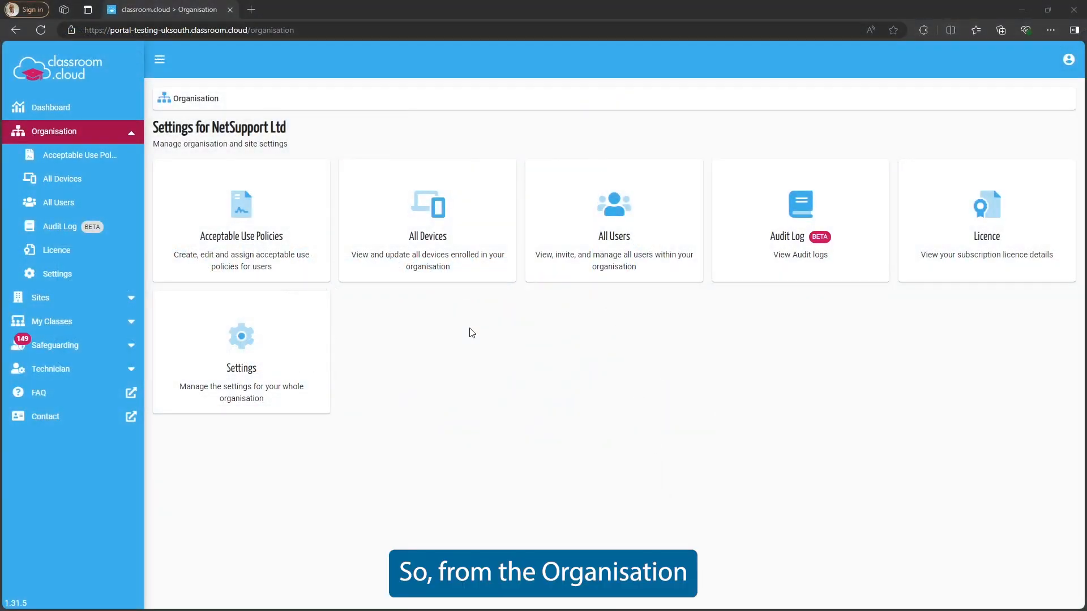
Review the organisation's Portal Access Control settings for accessible hours, accessible dates, networks and user exclusion, and close them without changes
click(64, 205)
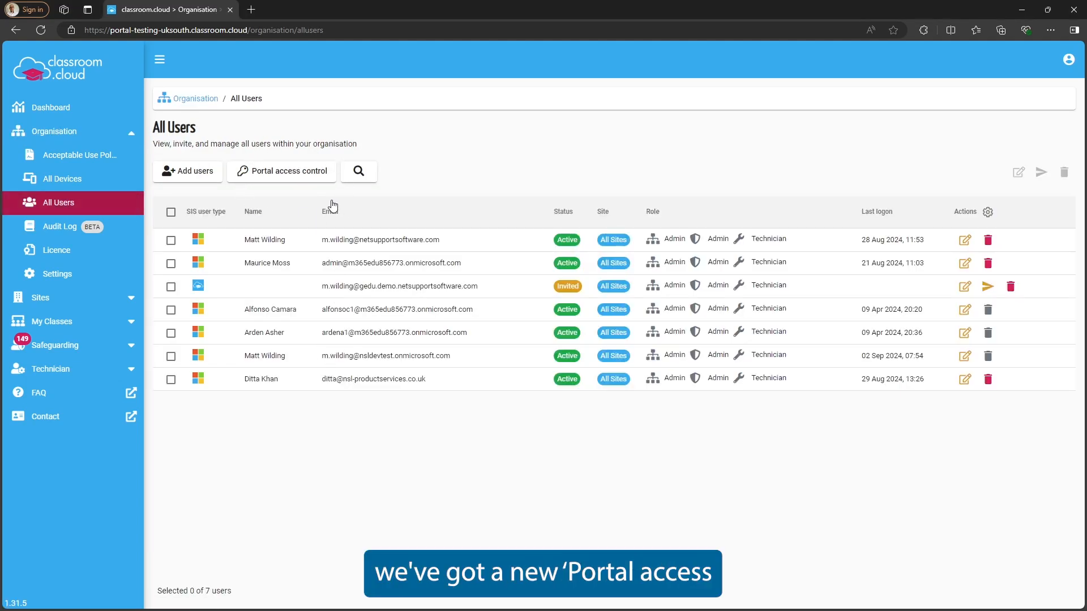
click(303, 179)
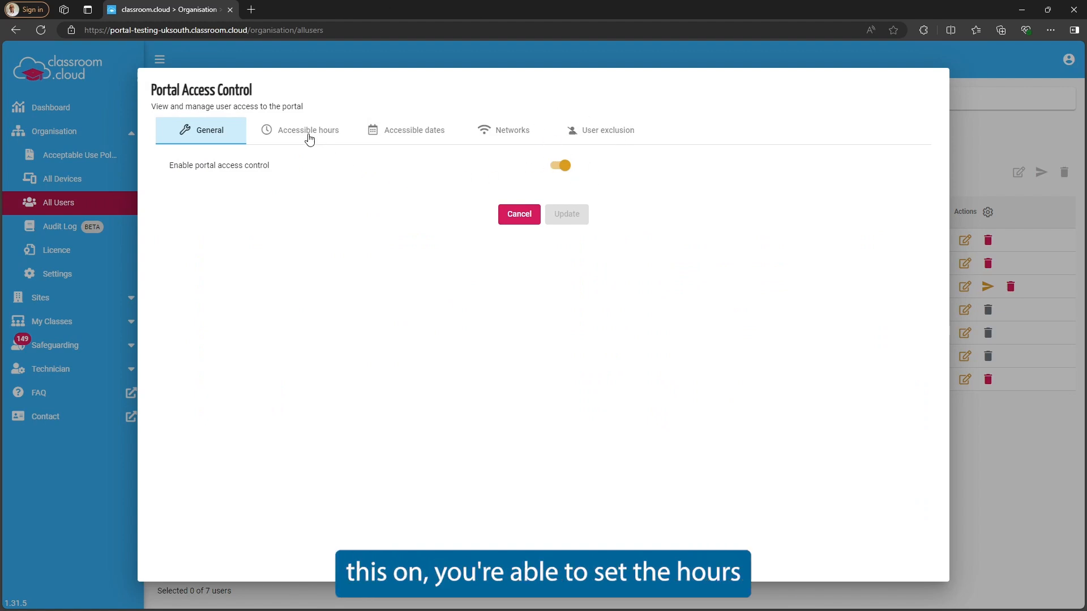
click(309, 136)
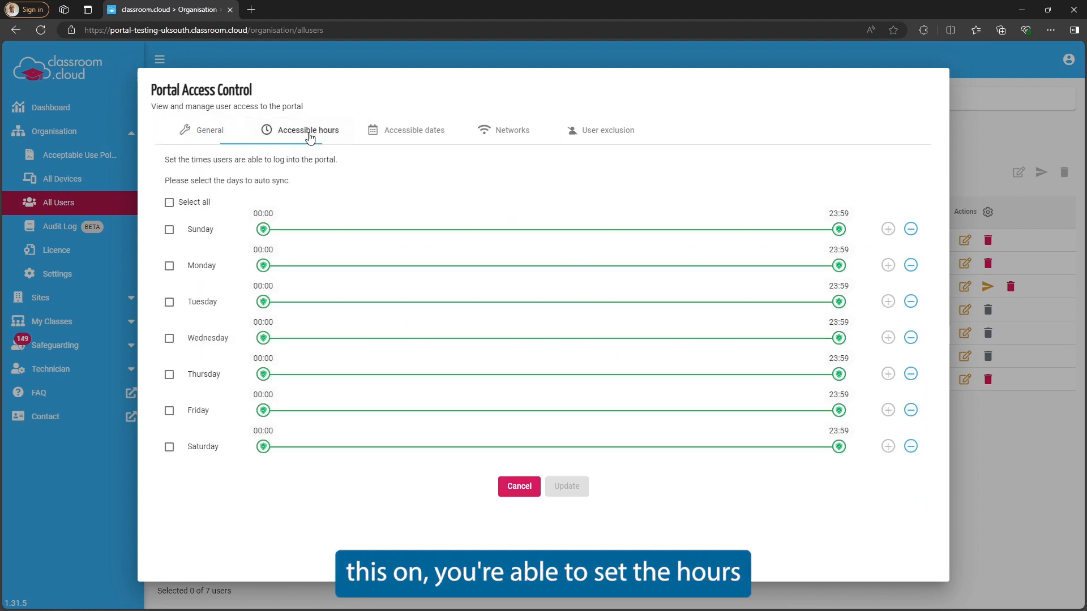
click(413, 135)
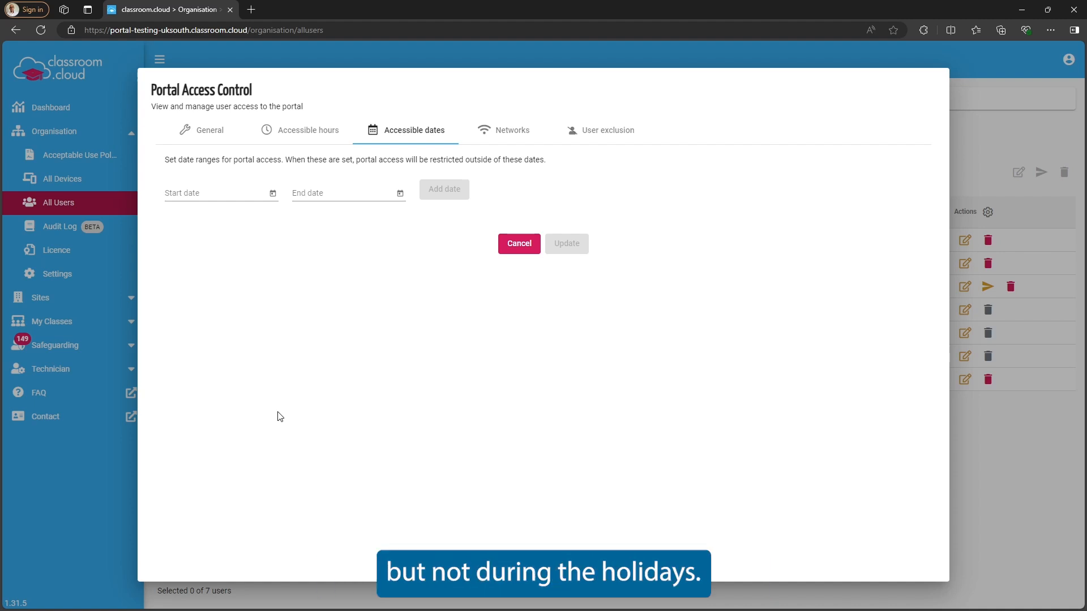
click(503, 137)
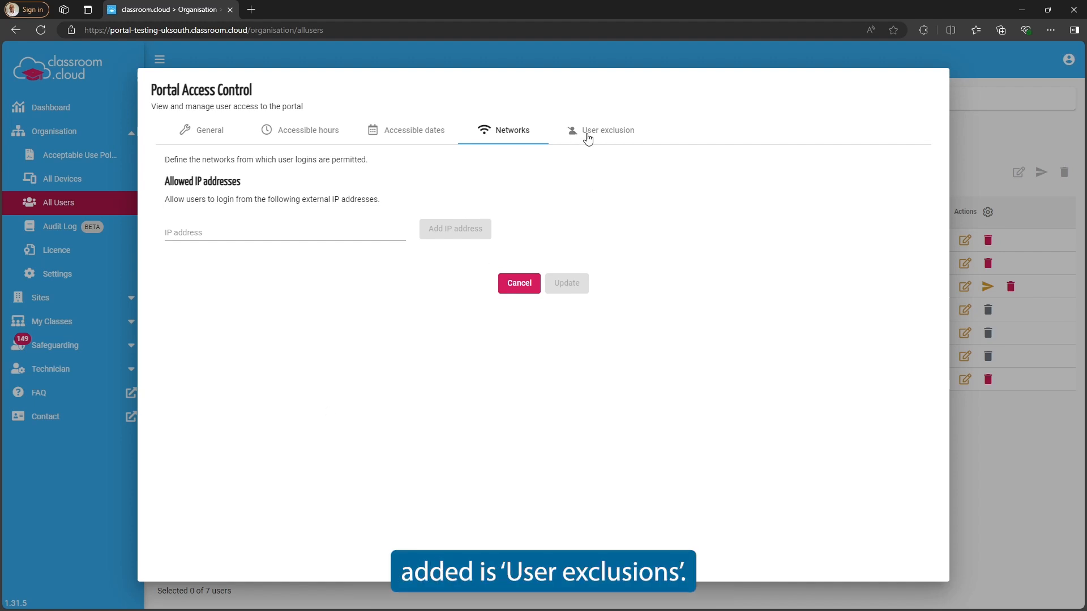
click(605, 139)
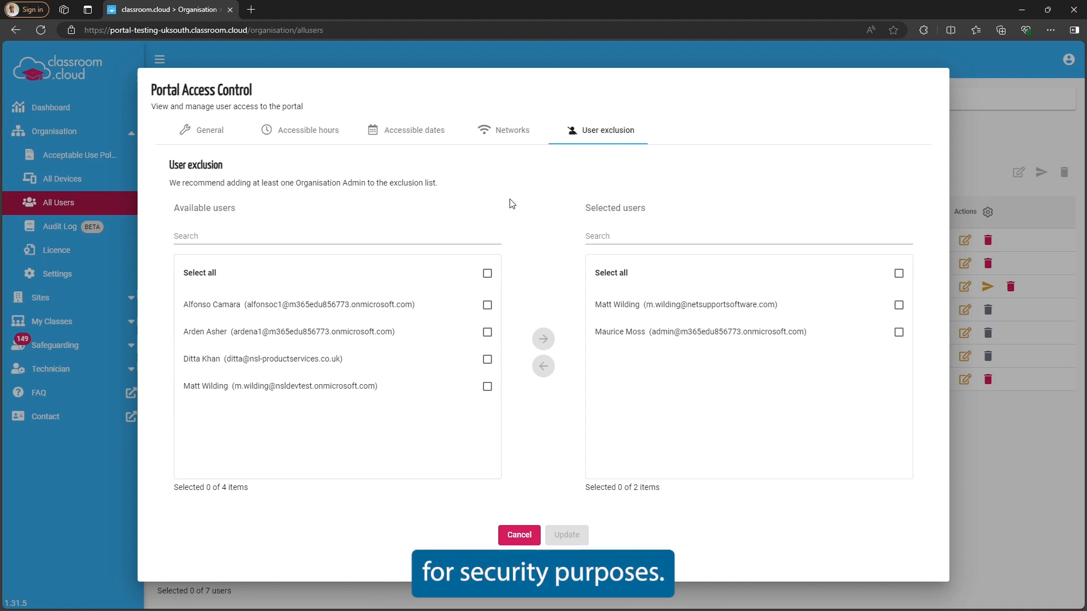
click(502, 537)
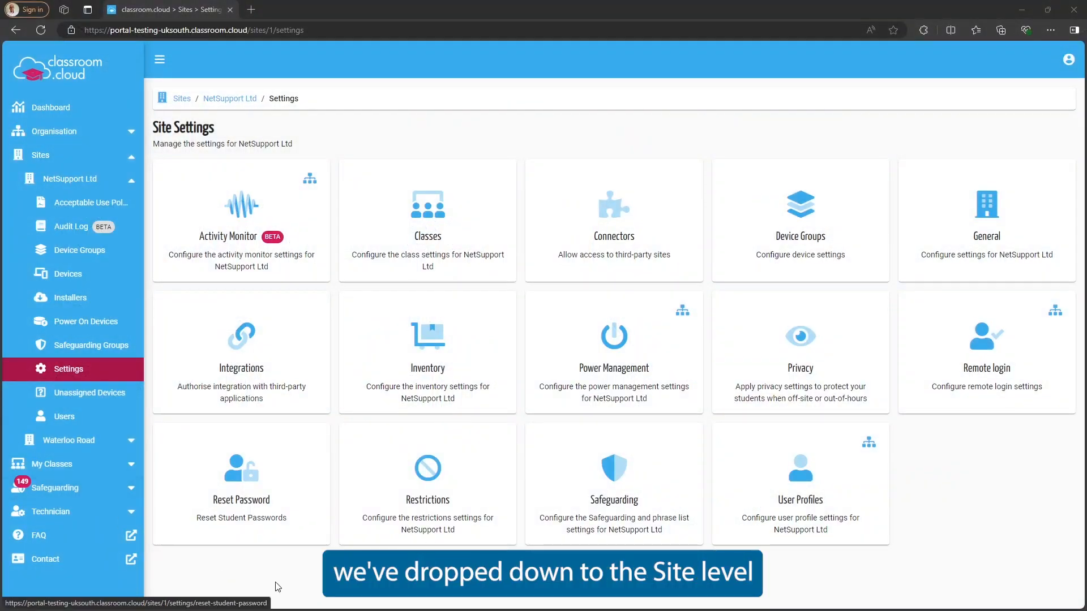
Open the site's Device Groups Settings and view the choices for 'Identify iPad Student with'
click(849, 258)
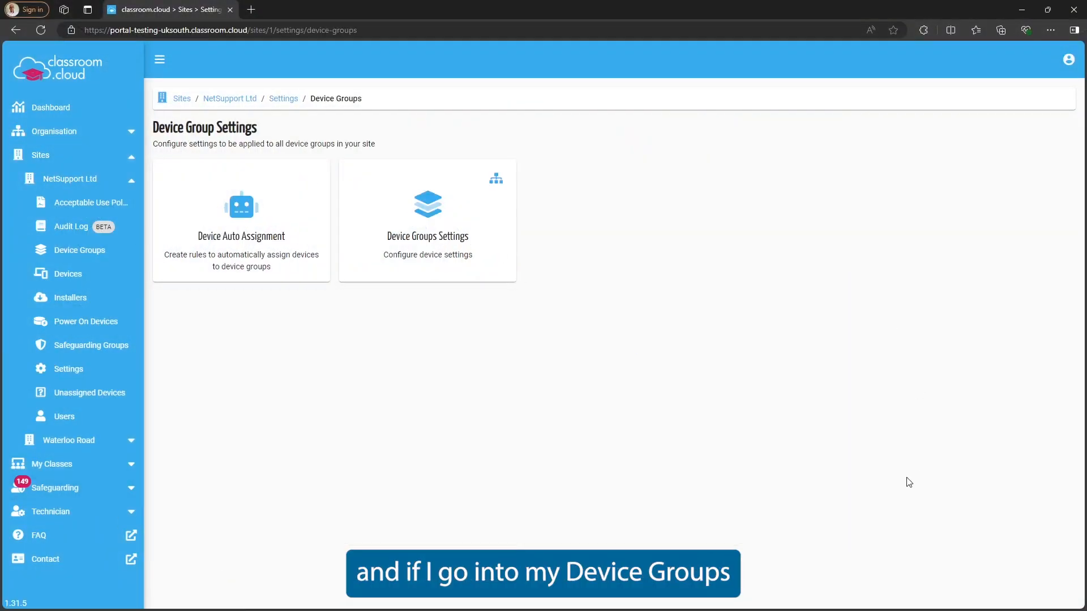
click(442, 255)
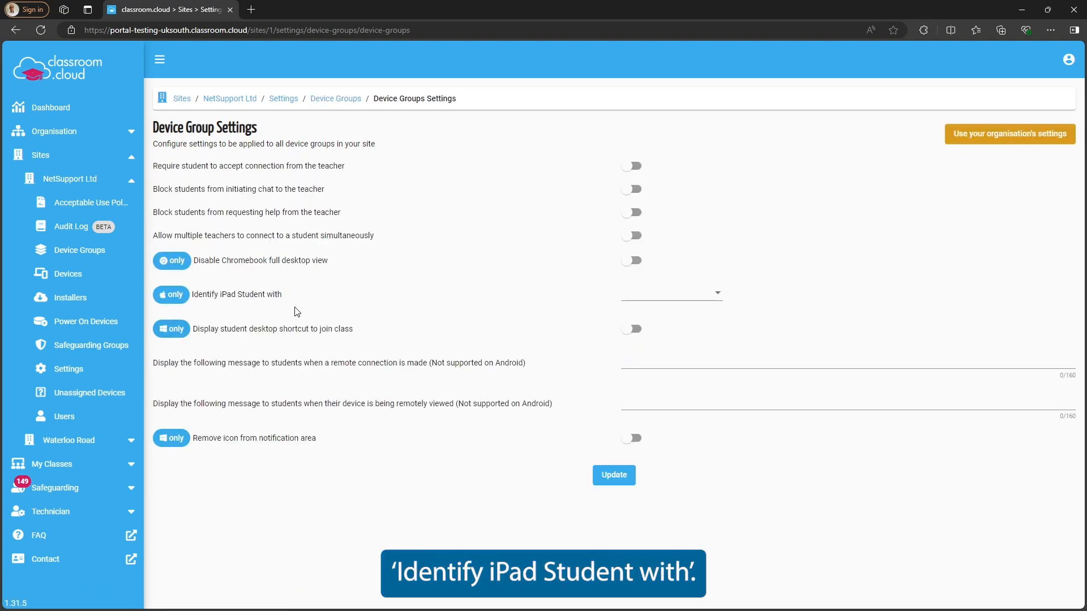
click(713, 295)
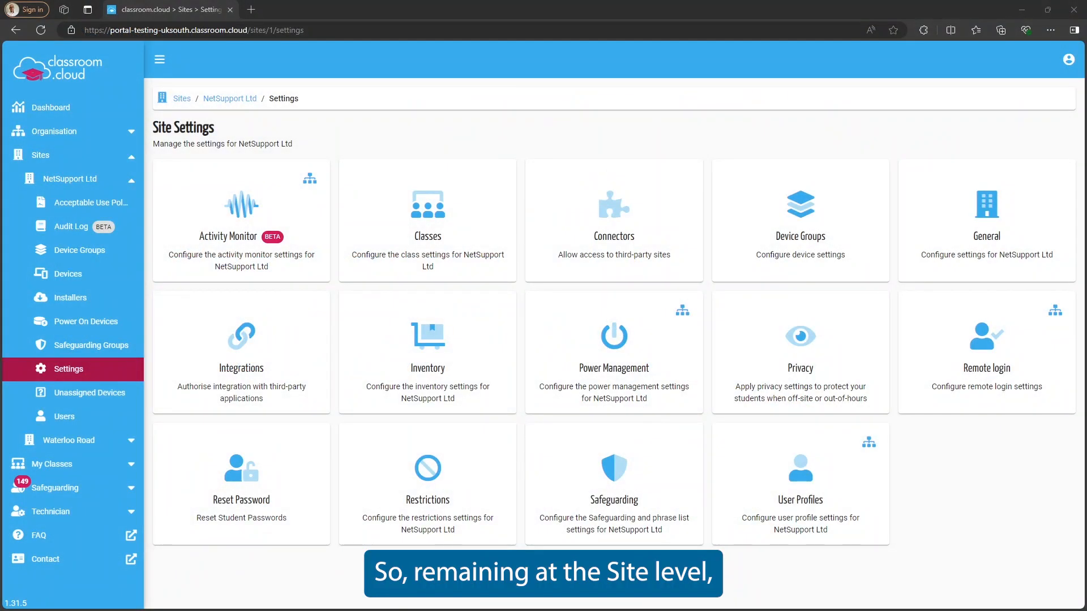
Open the site's Application Restrictions settings and view the device group exclusions
click(419, 493)
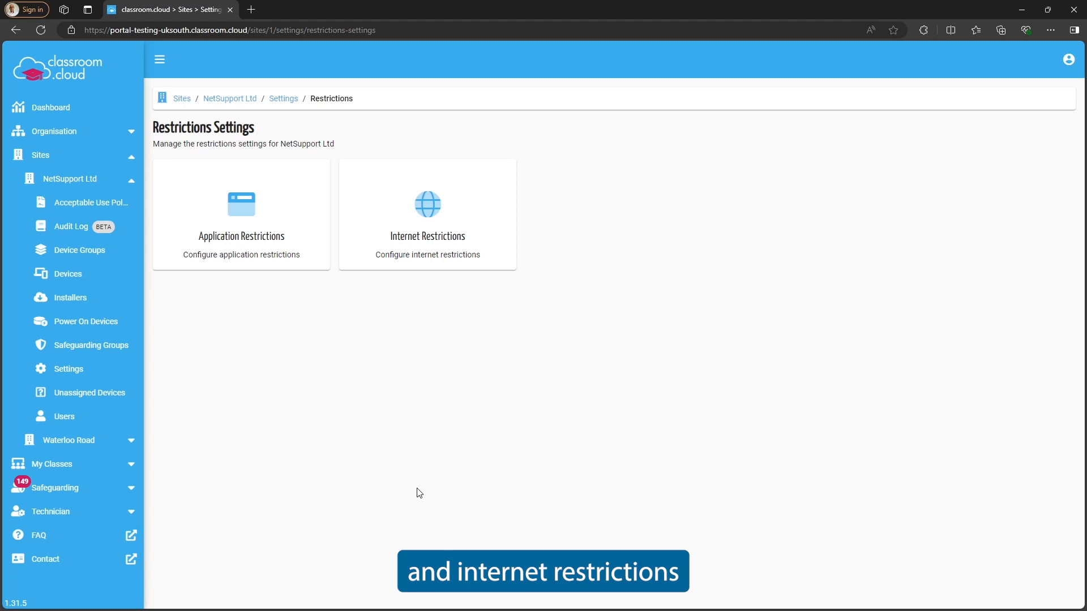
click(279, 261)
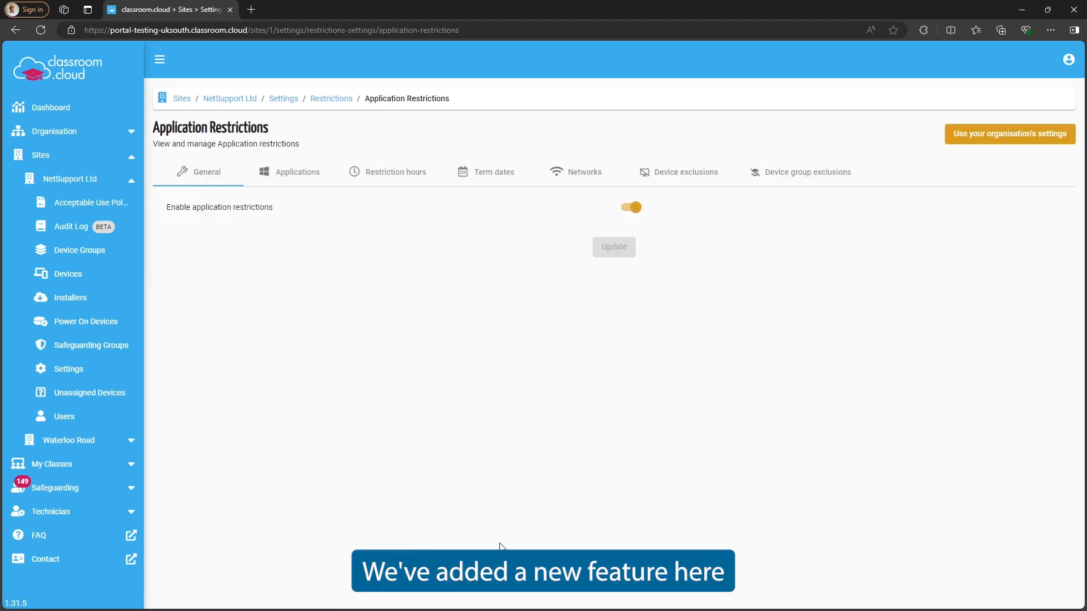
click(790, 179)
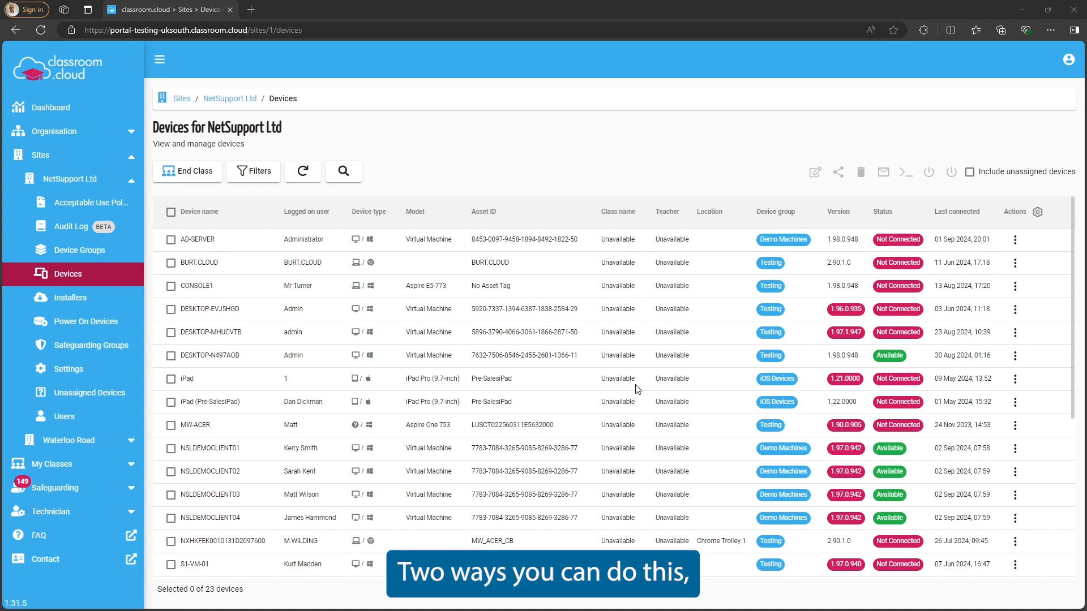
View the available actions for NSLDEMOCLIENT02 and leave only that device selected in the site's device list
click(1015, 472)
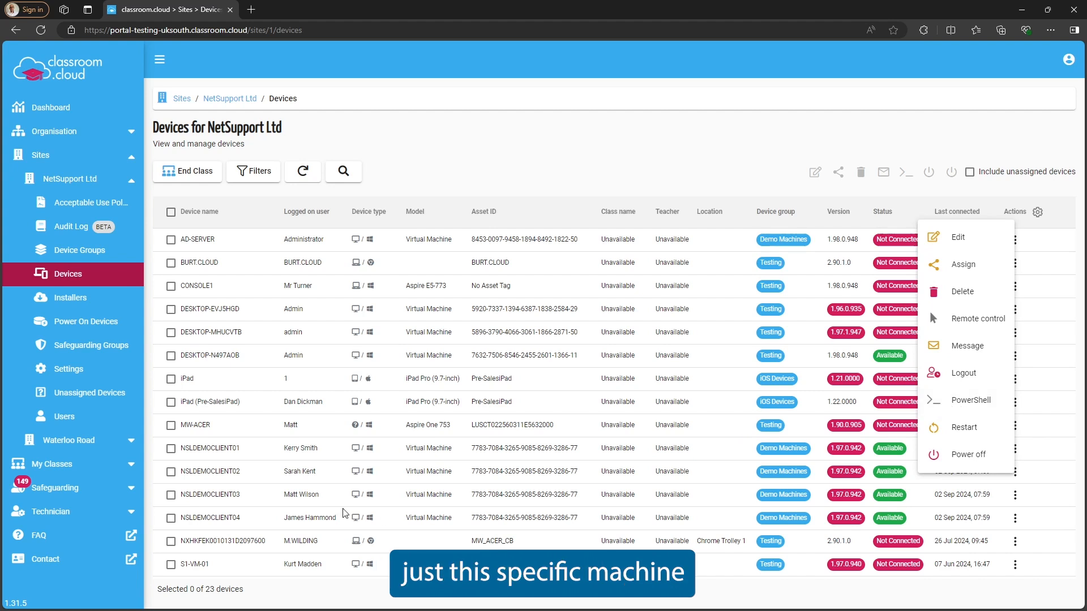
click(172, 474)
click(171, 472)
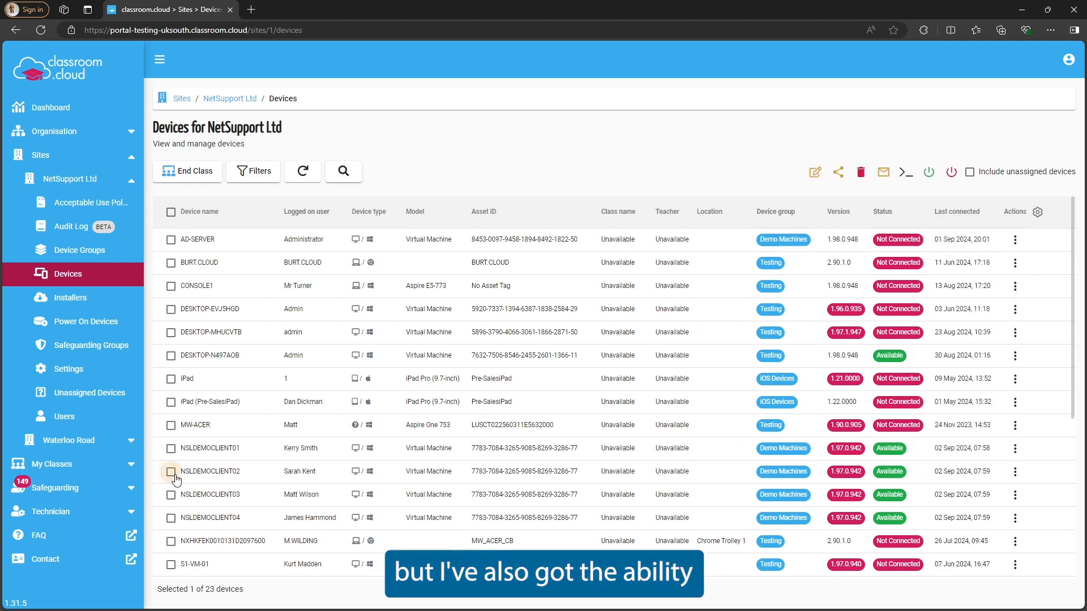
click(171, 495)
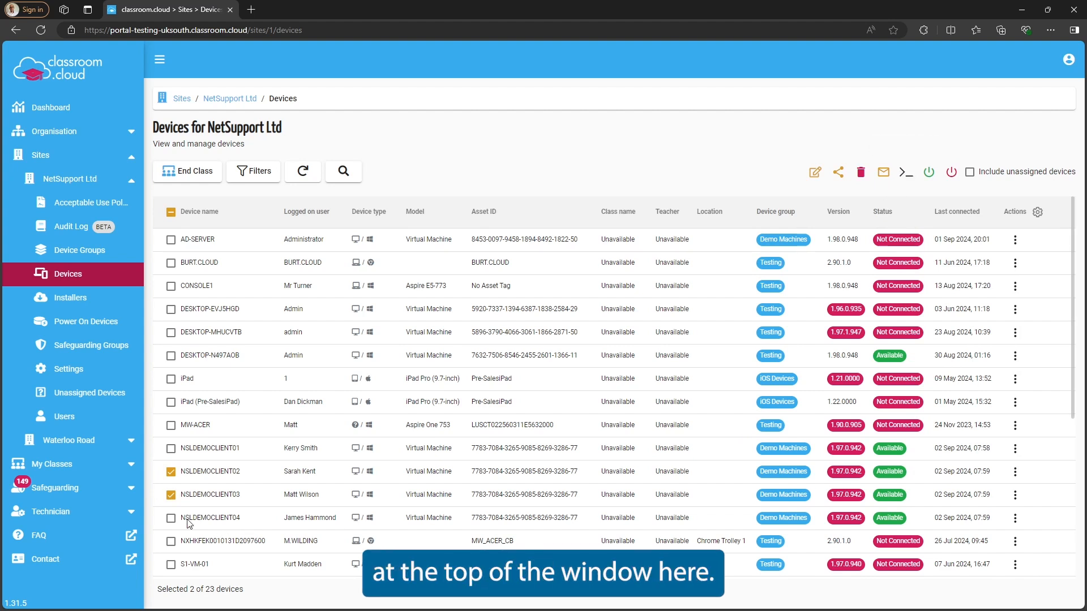
click(171, 495)
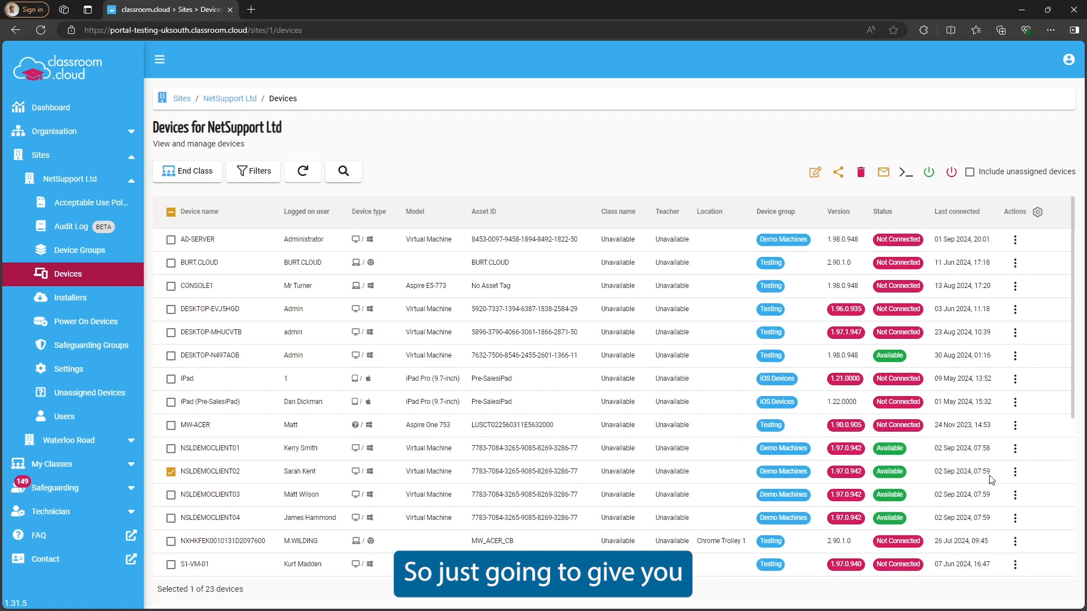
Start a remote control session with NSLDEMOCLIENT02 and minimise its window after viewing the device's screen
click(1016, 475)
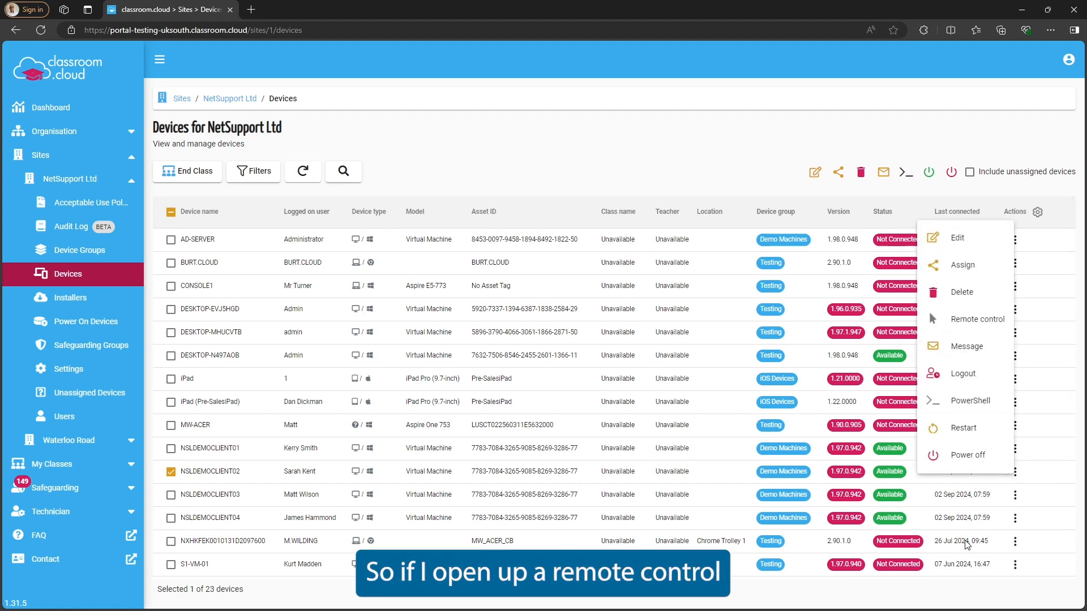
click(967, 321)
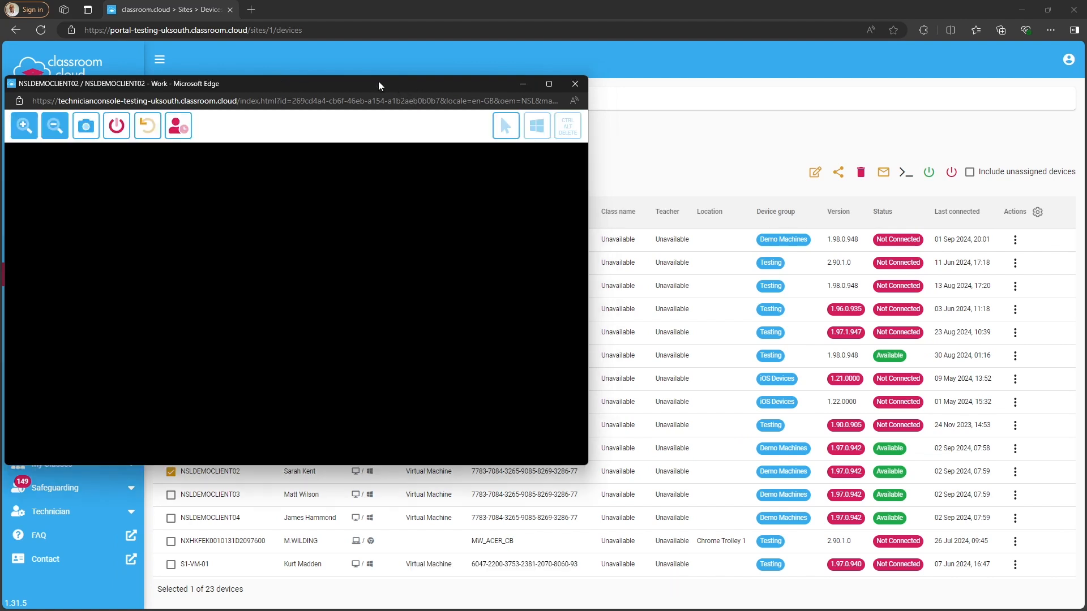
drag(379, 80, 515, 91)
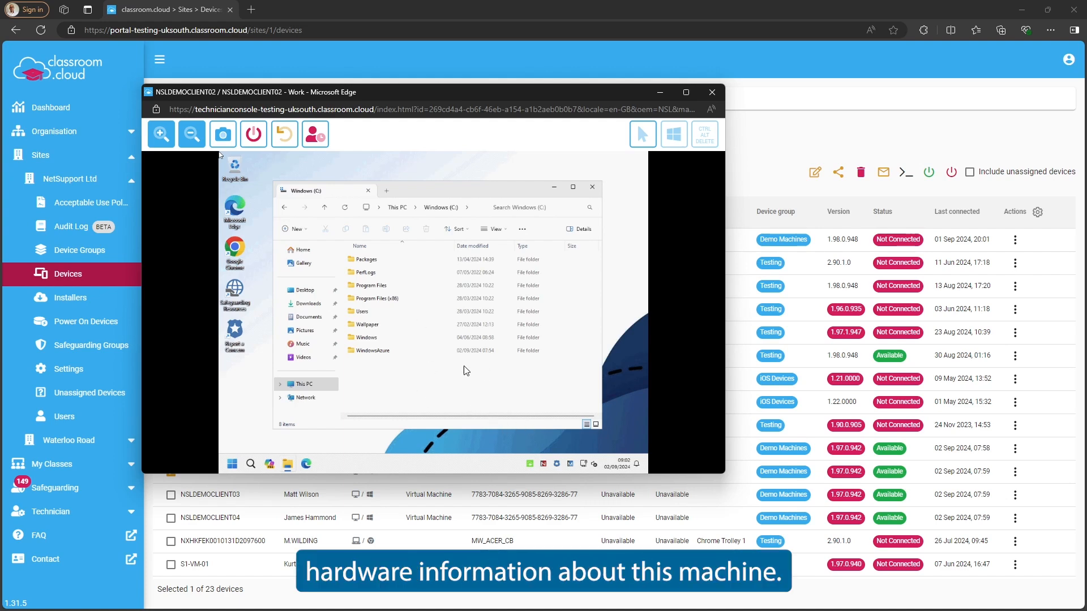
click(658, 94)
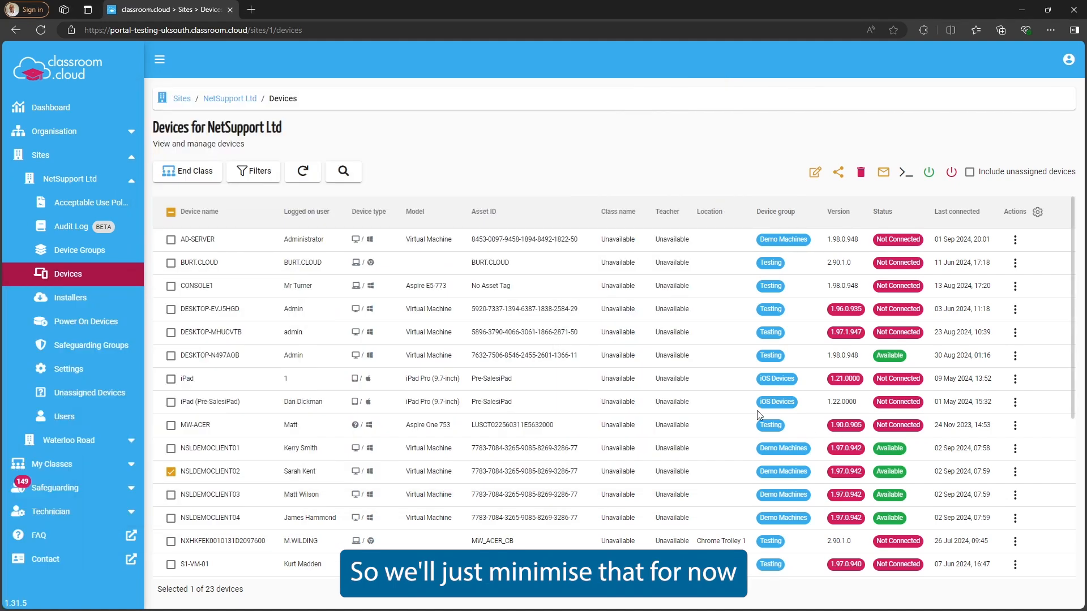
Open PowerShell for NSLDEMOCLIENT02, paste in the hardware inventory script and look through its code
click(1015, 471)
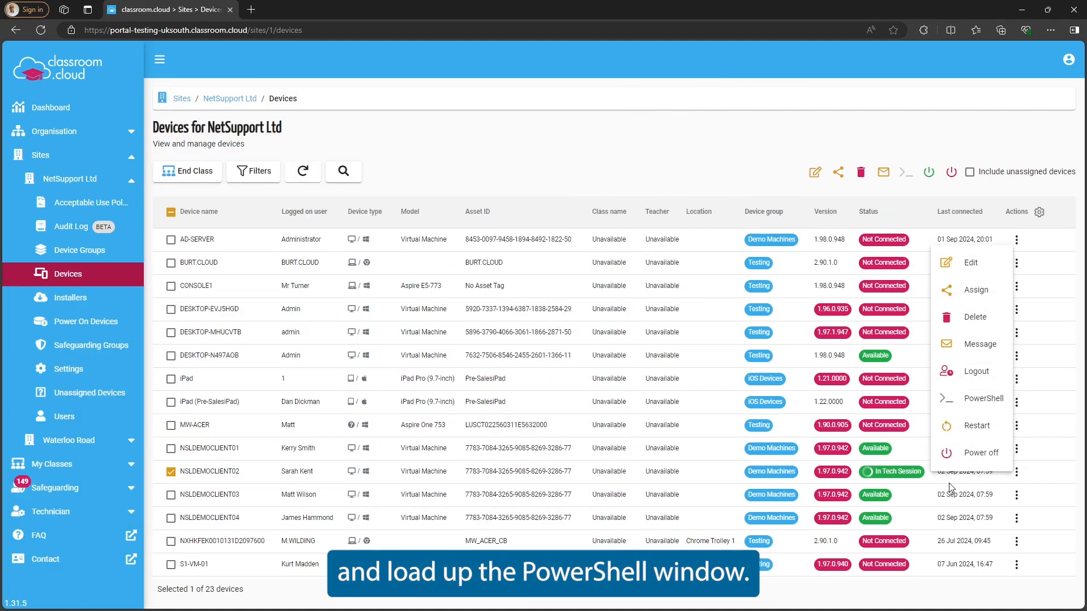
click(957, 398)
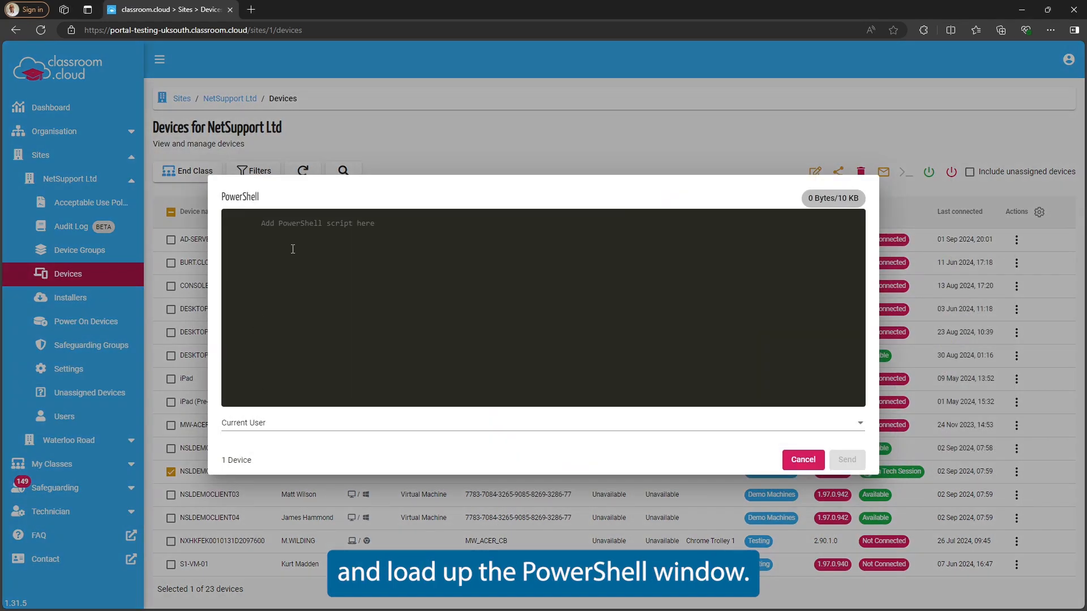
right_click(287, 230)
click(342, 334)
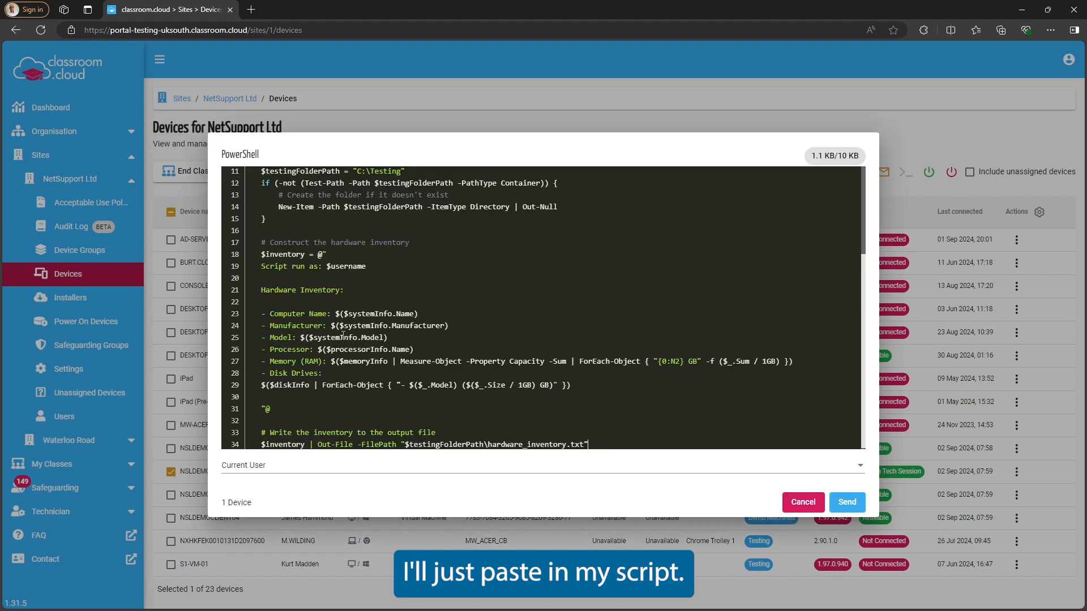
scroll(419, 345, up, 3)
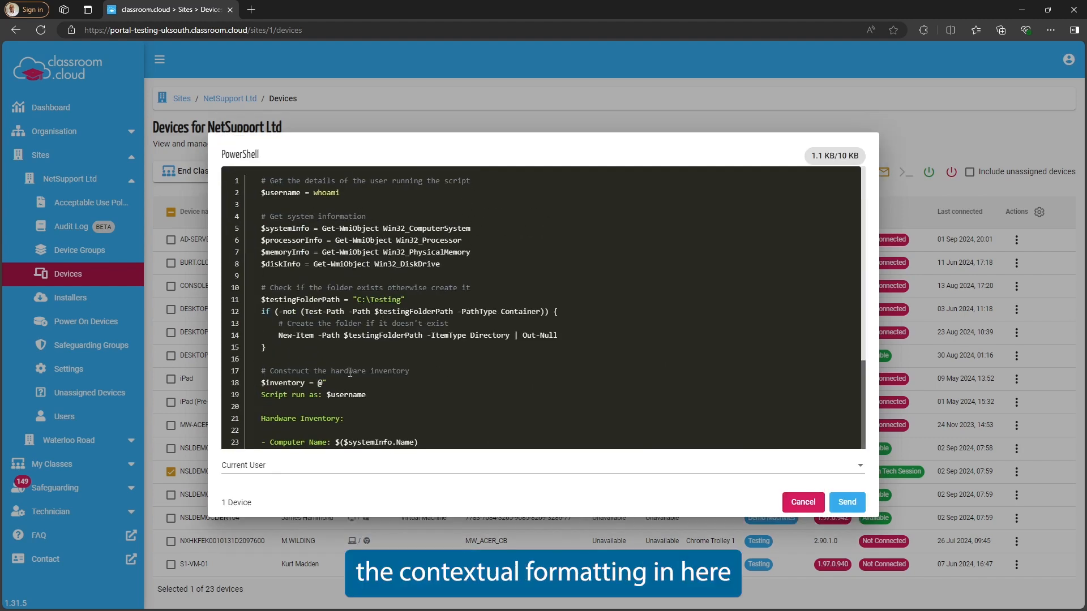
scroll(350, 372, down, 3)
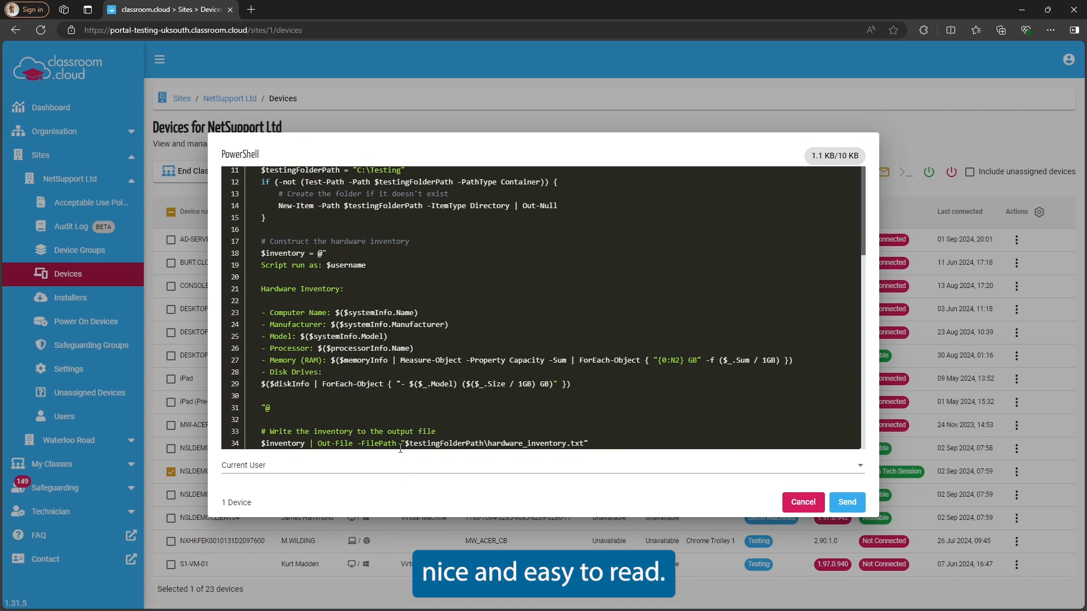
View the Specified User option, keep Current User as the account for the script, and send it to the device
click(442, 472)
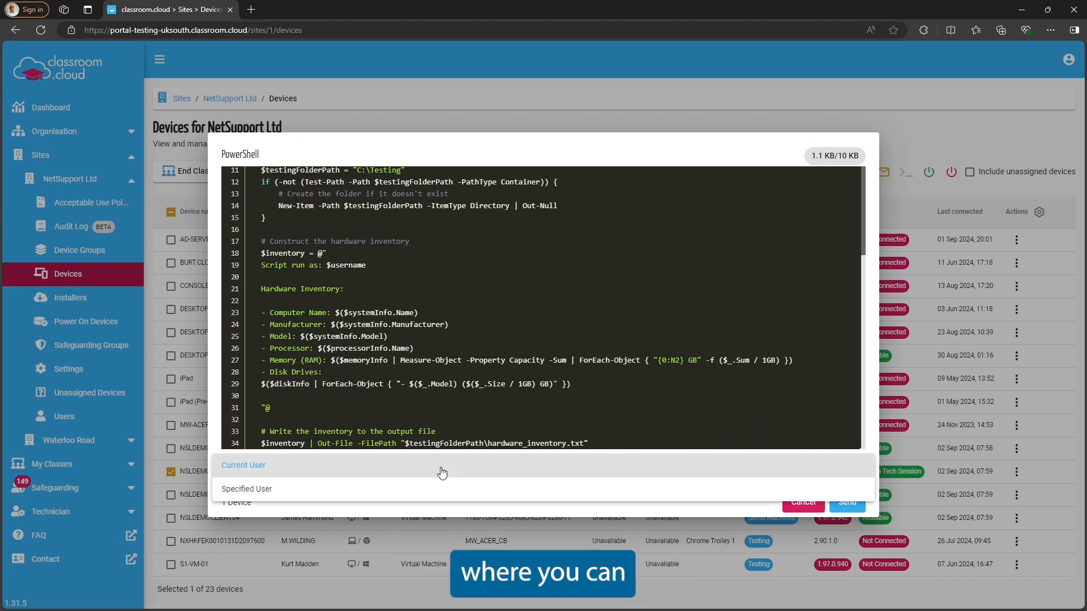
click(359, 495)
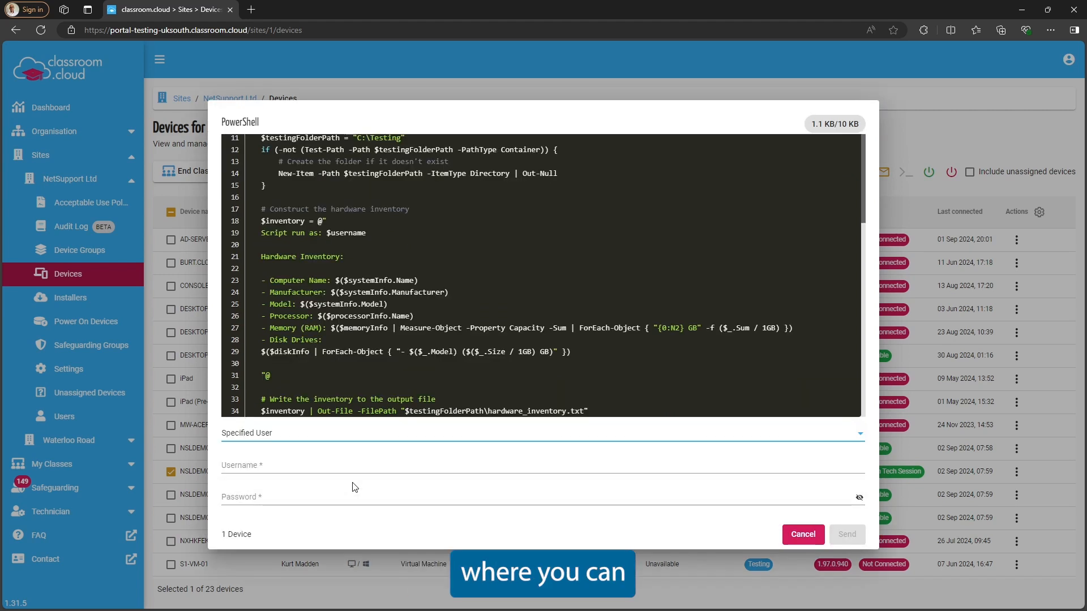
click(345, 438)
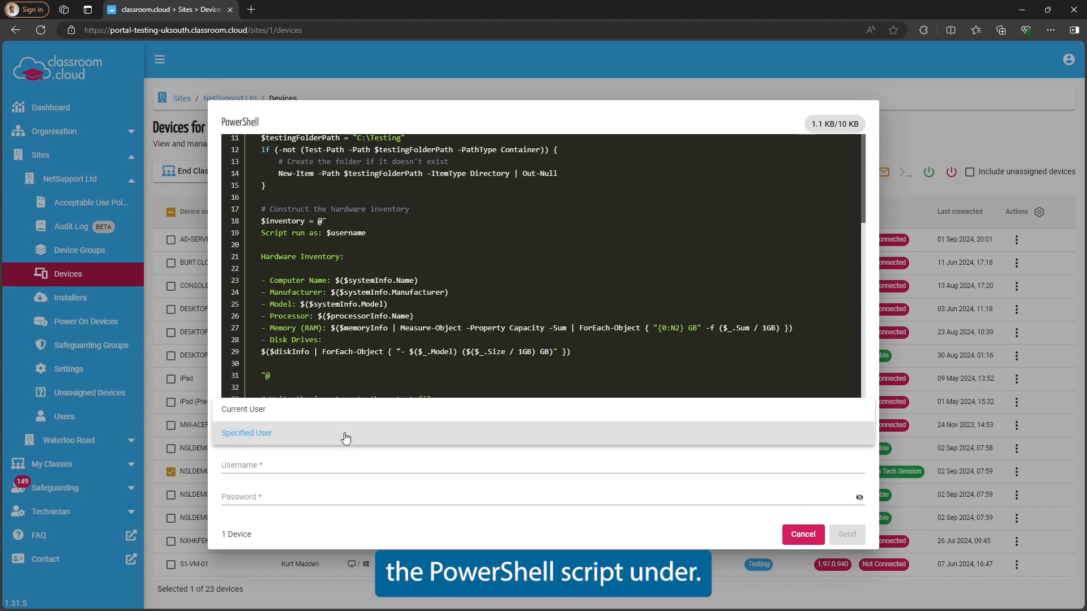
click(262, 408)
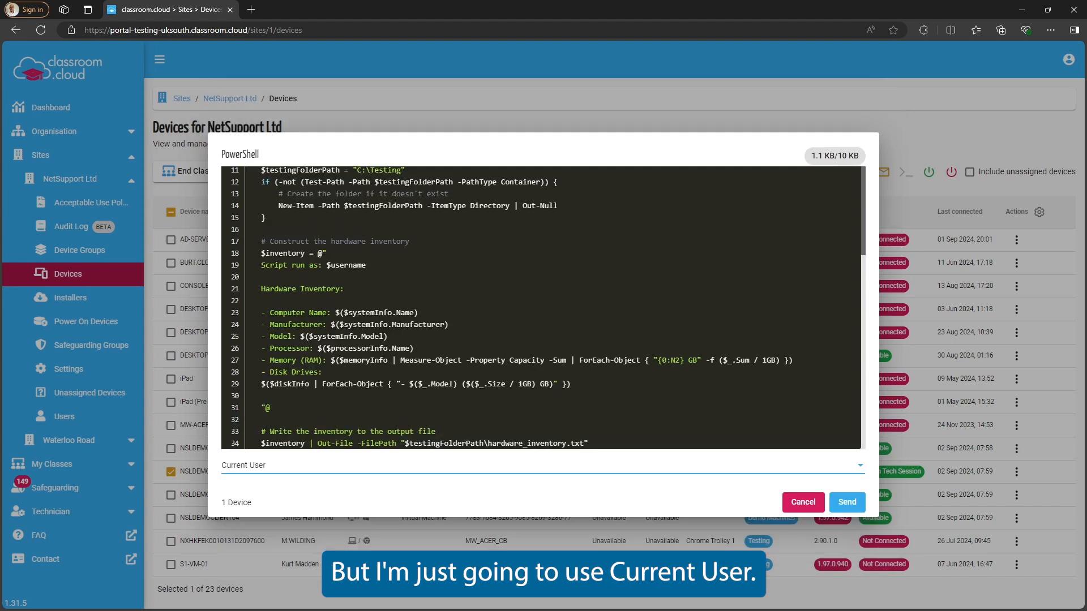
click(847, 502)
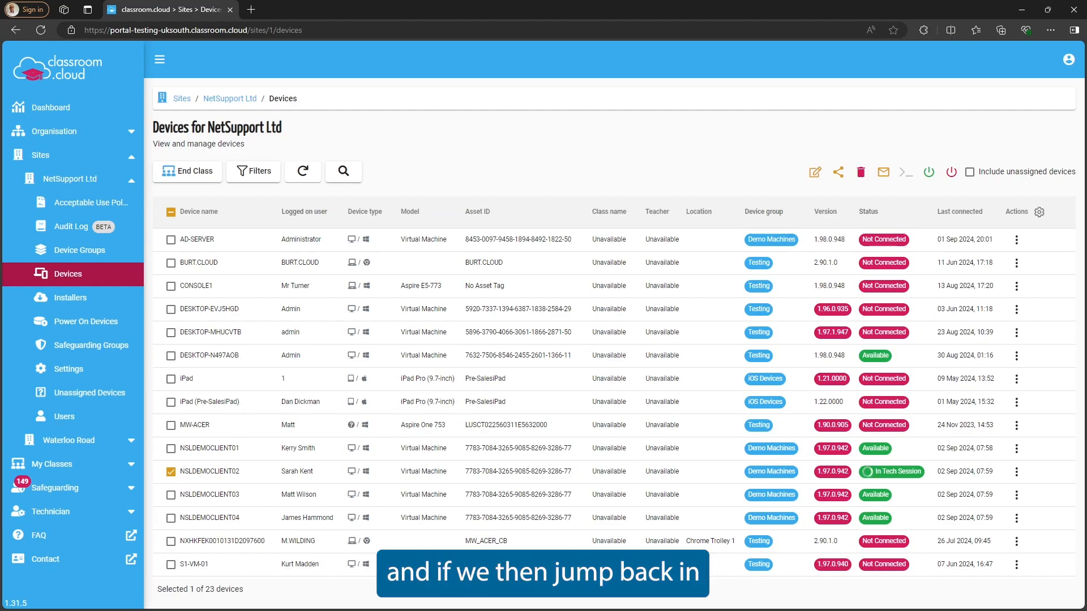
Return to the remote session, take control of the machine and open the inventory file in the C:\Testing folder
key(alt+Tab)
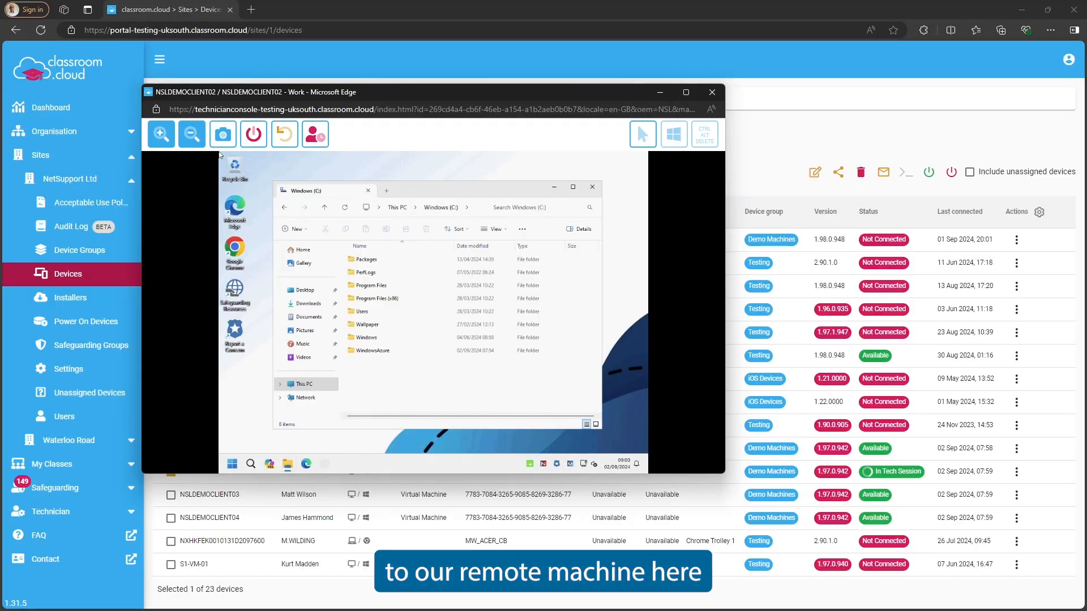
click(643, 134)
double_click(361, 364)
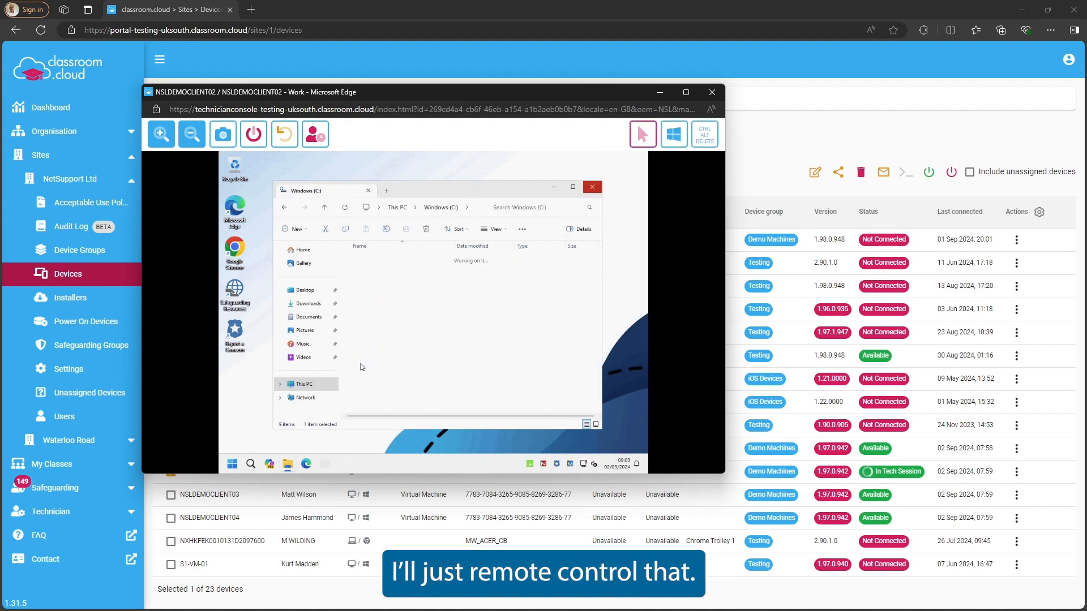
double_click(383, 262)
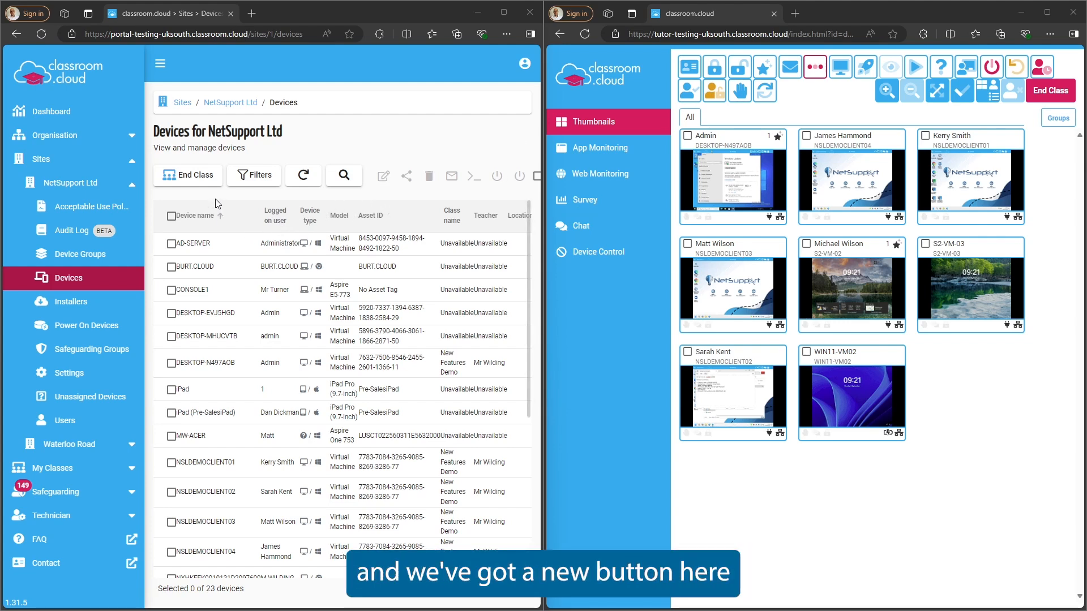
End the in-progress class 'New Features Demo' from the site's Devices page and confirm it
click(168, 182)
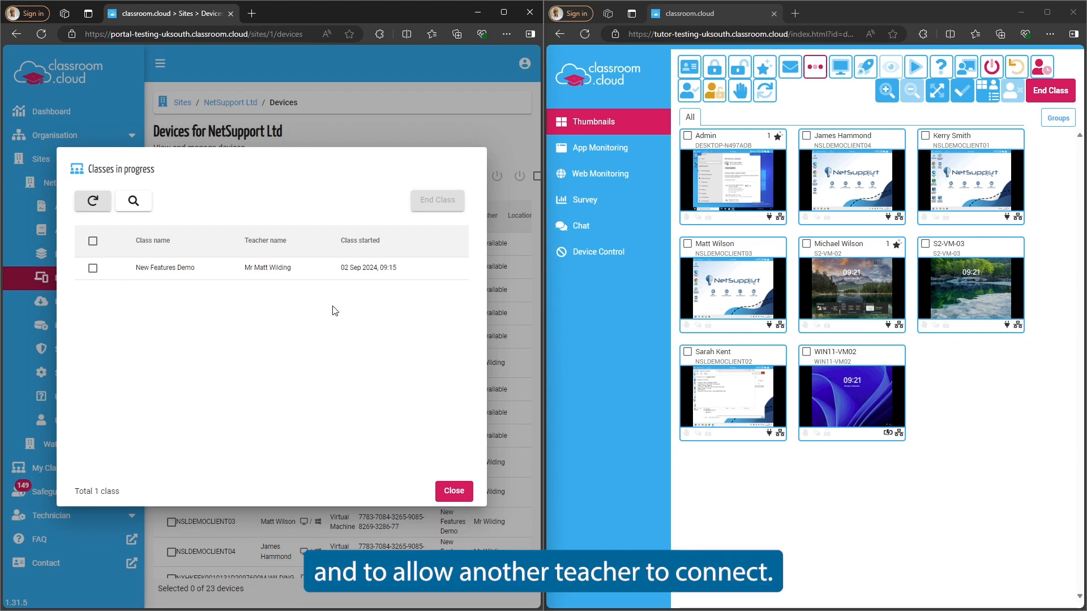
click(92, 270)
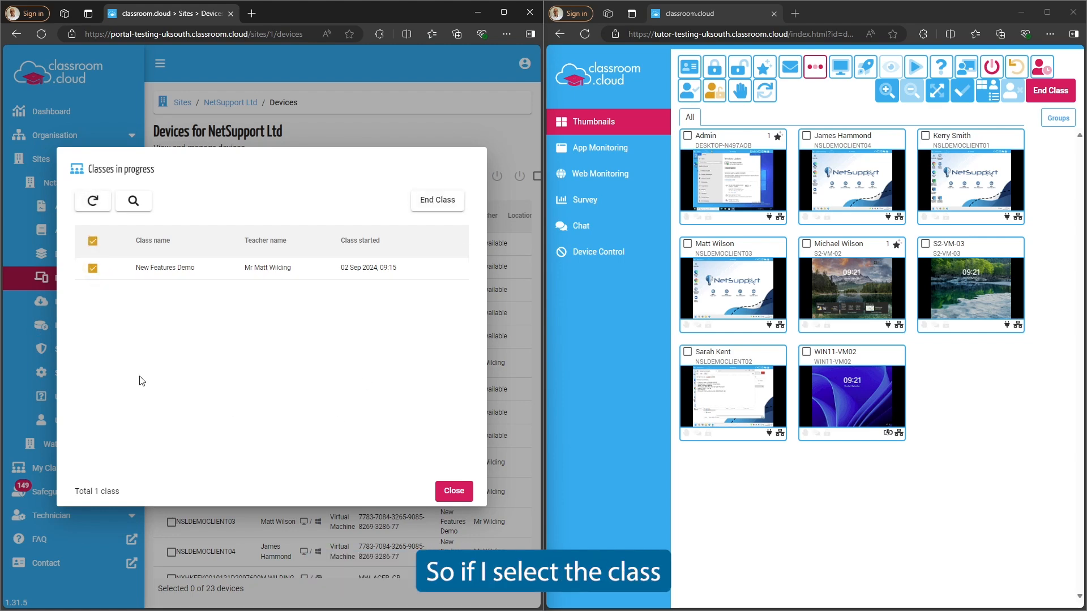
click(423, 200)
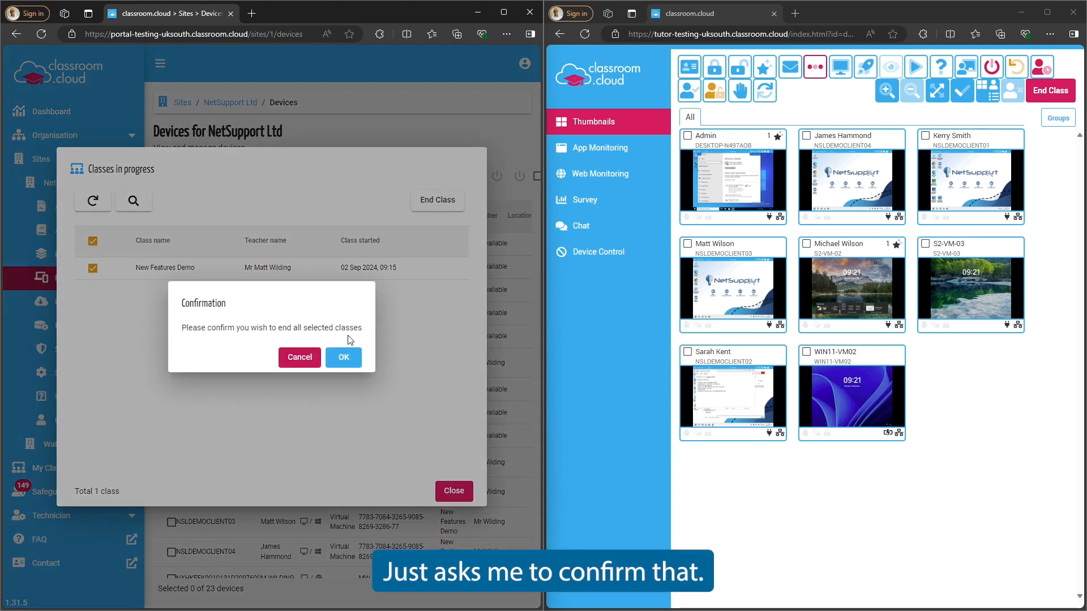
click(344, 357)
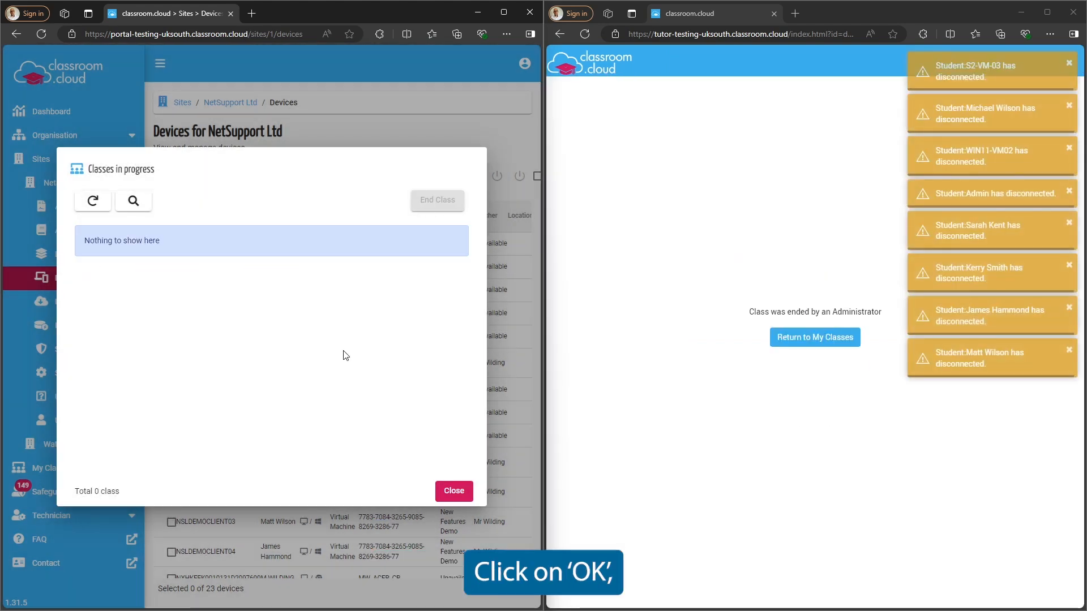